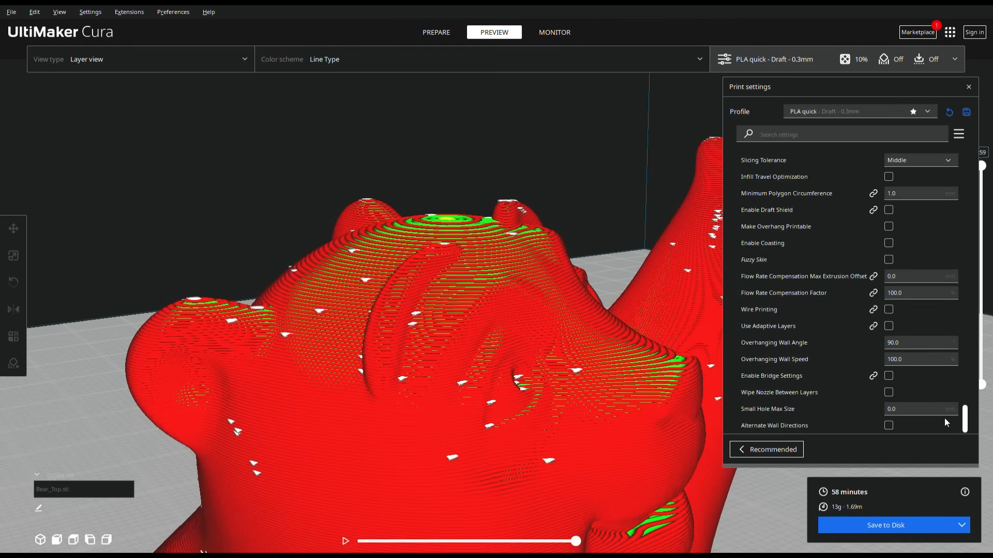
# - Enable Fuzzy Skin in the print settings and slice the bear model
pyautogui.moveTo(908, 256)
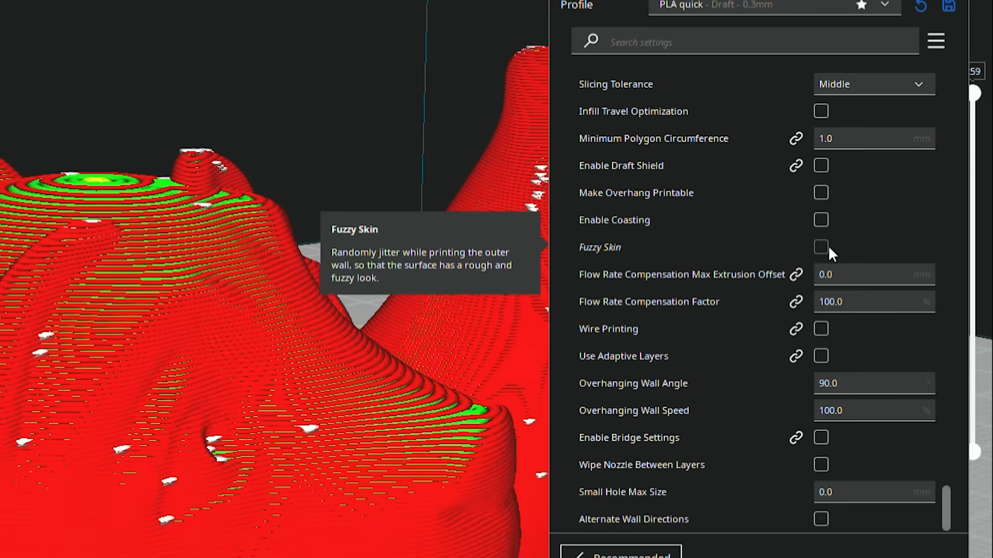
pyautogui.click(822, 247)
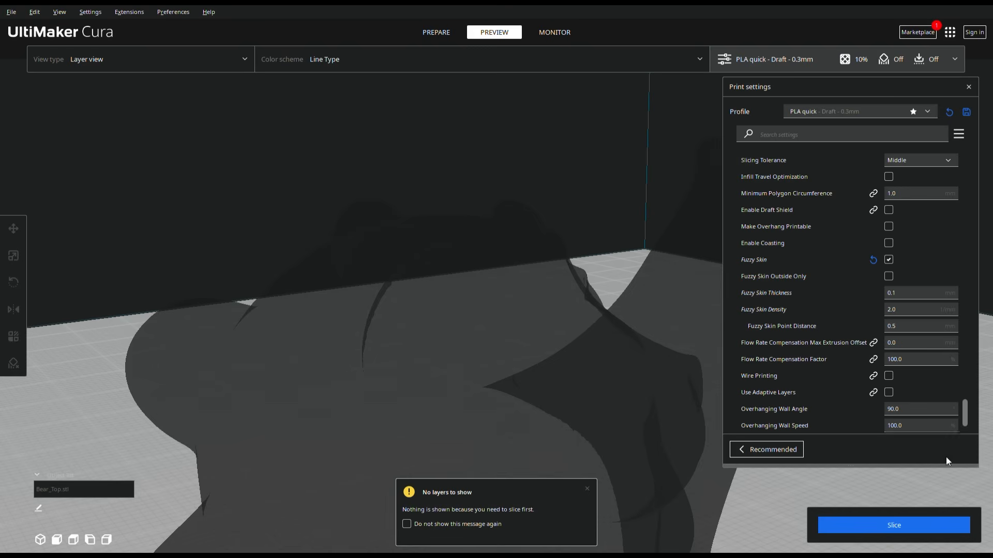
pyautogui.click(897, 526)
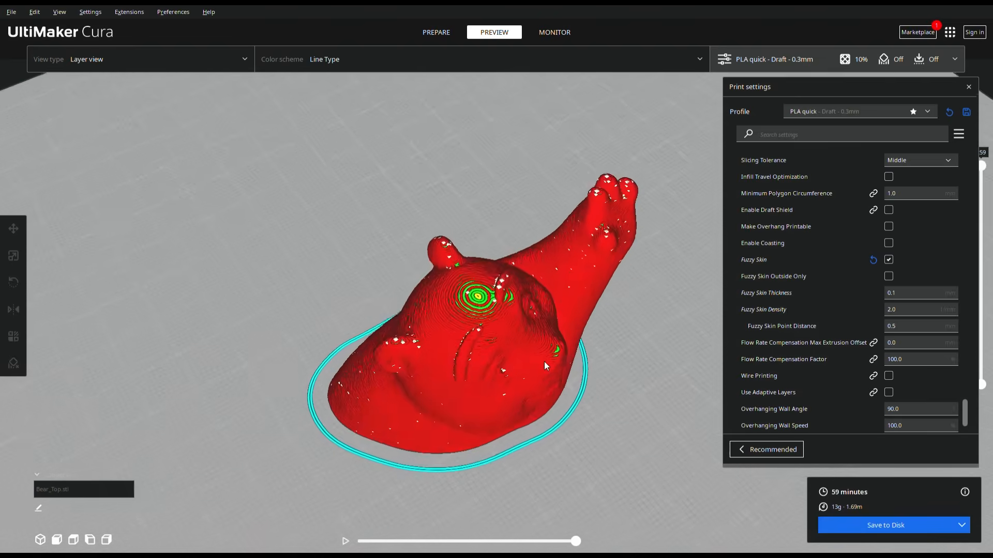
pyautogui.moveTo(544, 361)
pyautogui.mouseDown(button='right')
pyautogui.moveTo(607, 276)
pyautogui.moveTo(530, 358)
pyautogui.mouseUp(button='right')
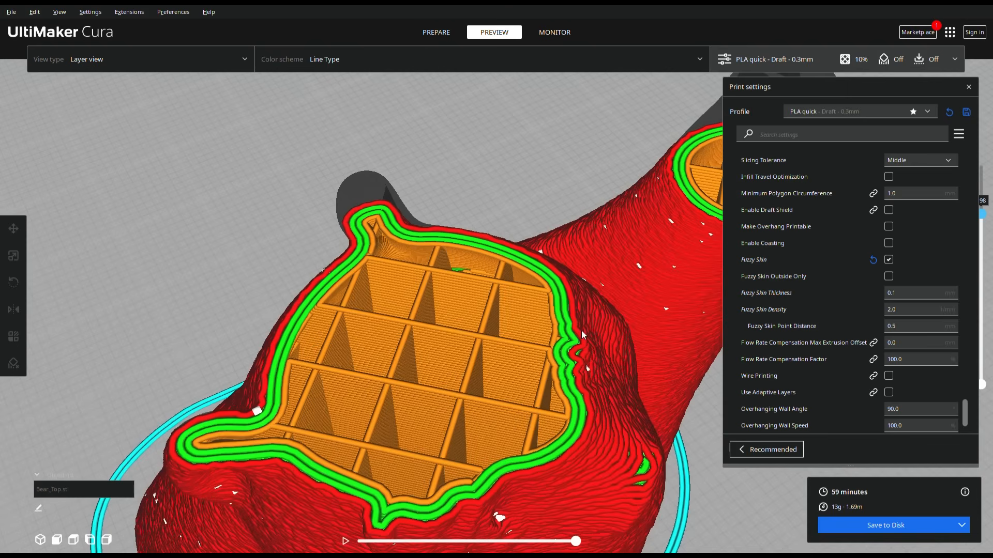
# - Set the Fuzzy Skin Thickness to 3 mm and the Fuzzy Skin Point Distance to 3 mm
pyautogui.scroll(-2, 925, 243)
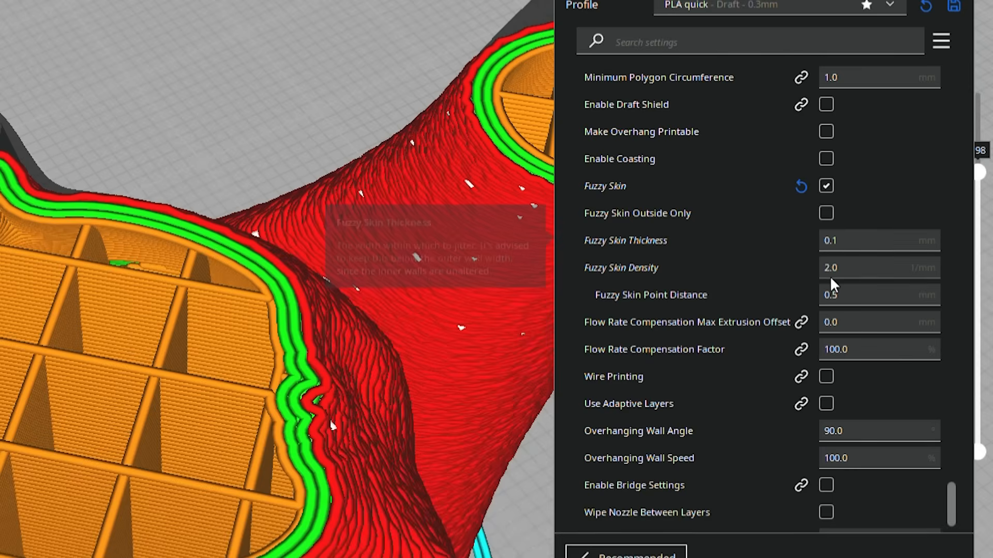
pyautogui.click(879, 242)
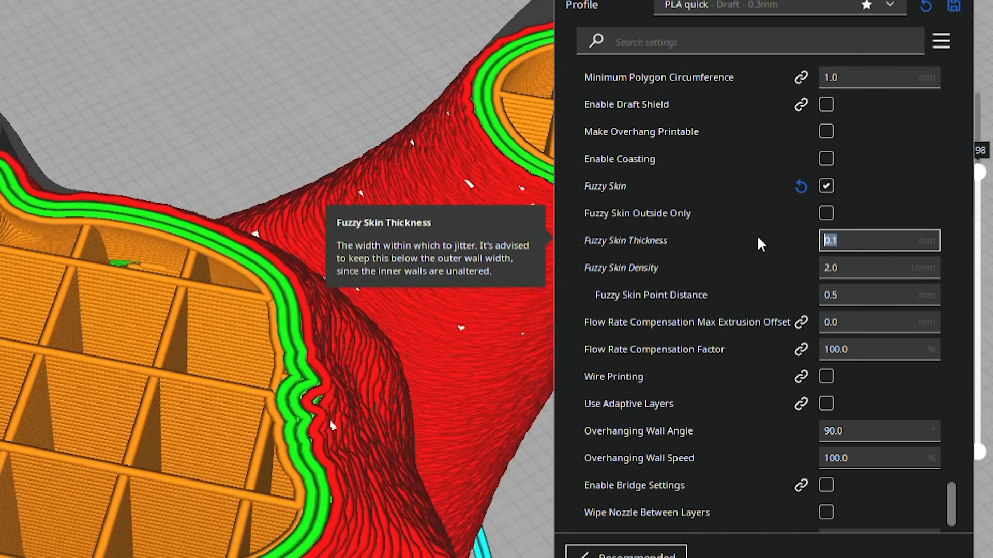
pyautogui.write('3.')
pyautogui.press('Tab')
pyautogui.press('Tab')
pyautogui.write('3')
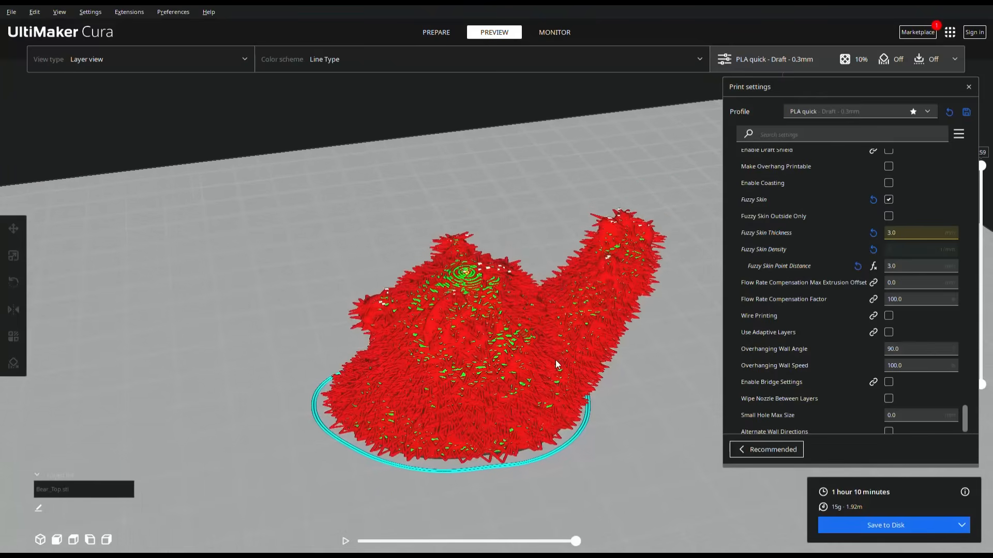
# - Switch to Fusion and look over the fuzzy skin test model's shape
pyautogui.moveTo(556, 365); pyautogui.dragTo(392, 381, button='right')
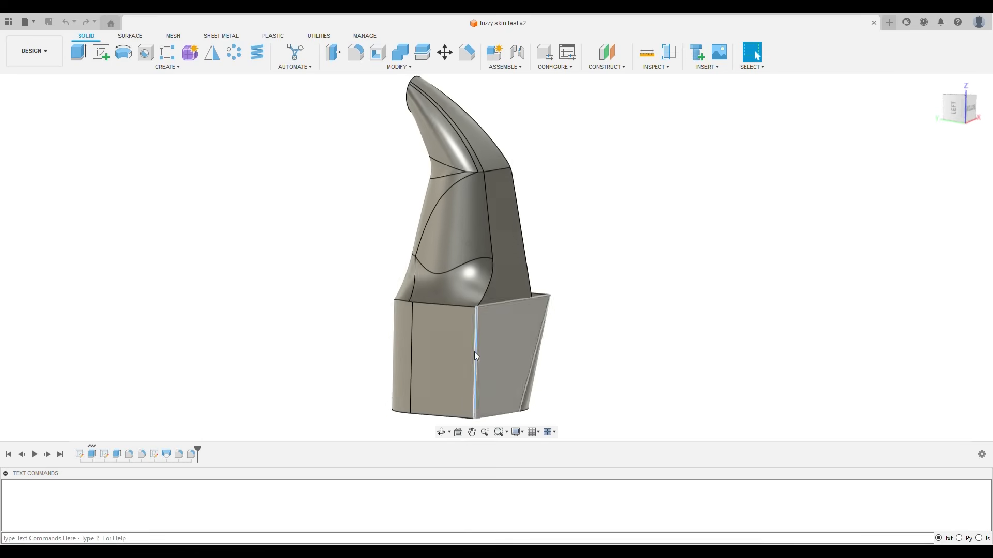
pyautogui.click(460, 350)
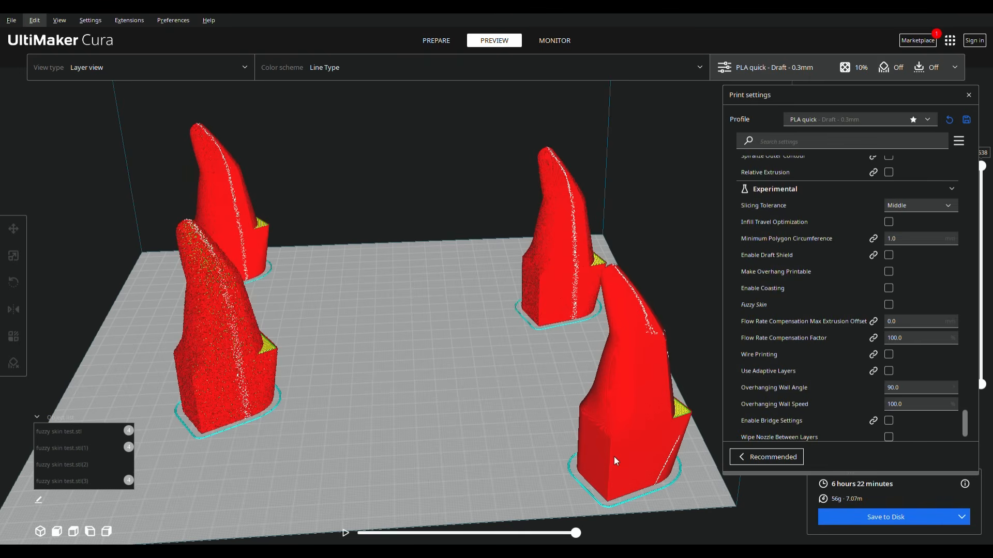
# - Switch to Cura and select each of the four test models to compare their per-model fuzzy skin settings
pyautogui.click(644, 398)
pyautogui.click(238, 353)
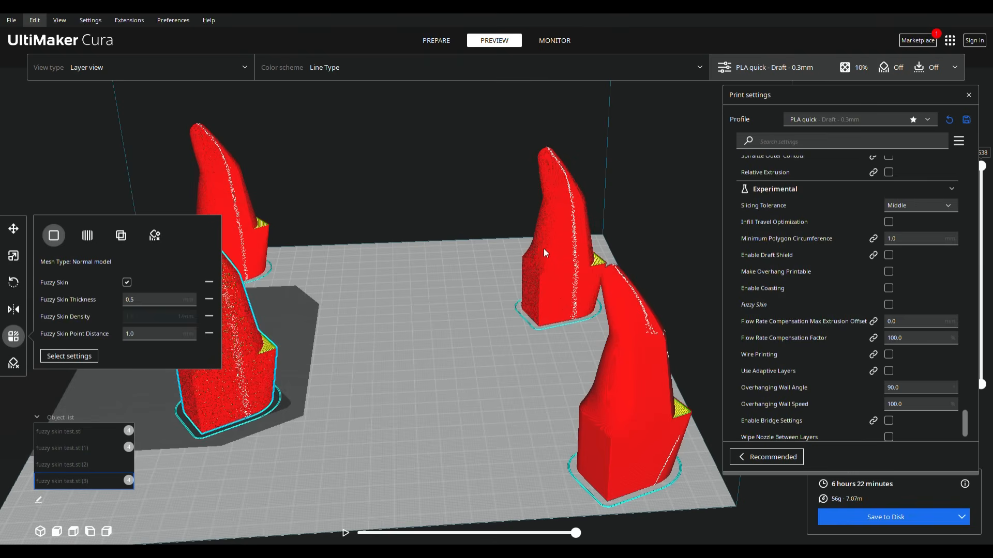
pyautogui.click(549, 243)
pyautogui.click(207, 206)
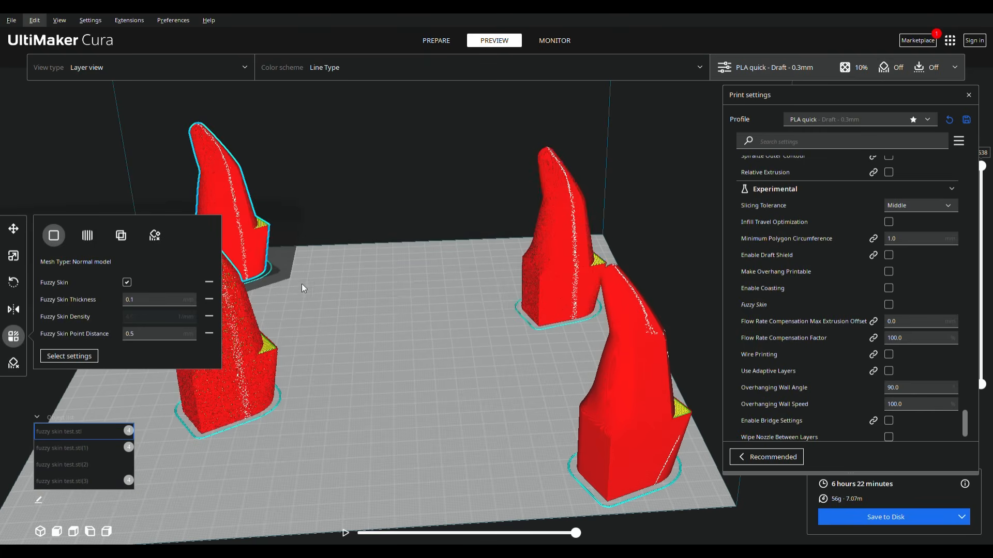
pyautogui.click(653, 454)
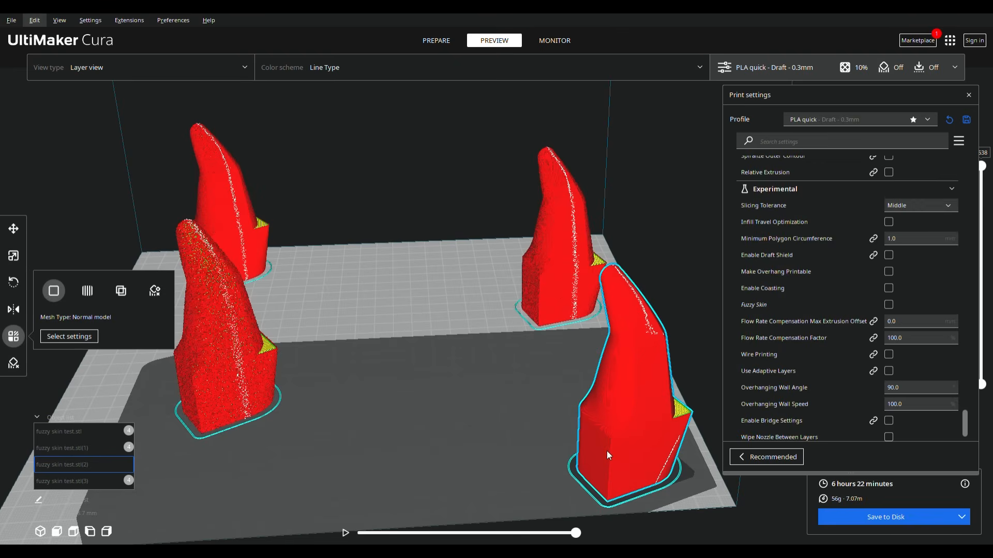
# - Review the Fuzzy Skin Thickness and Point Distance values of the three test models that have fuzzy skin enabled
pyautogui.click(239, 385)
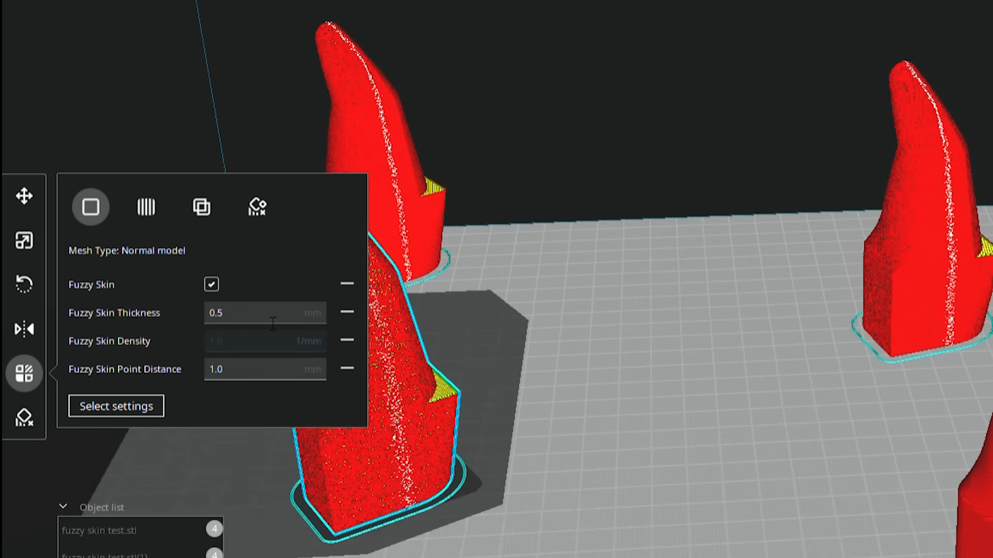
pyautogui.click(270, 318)
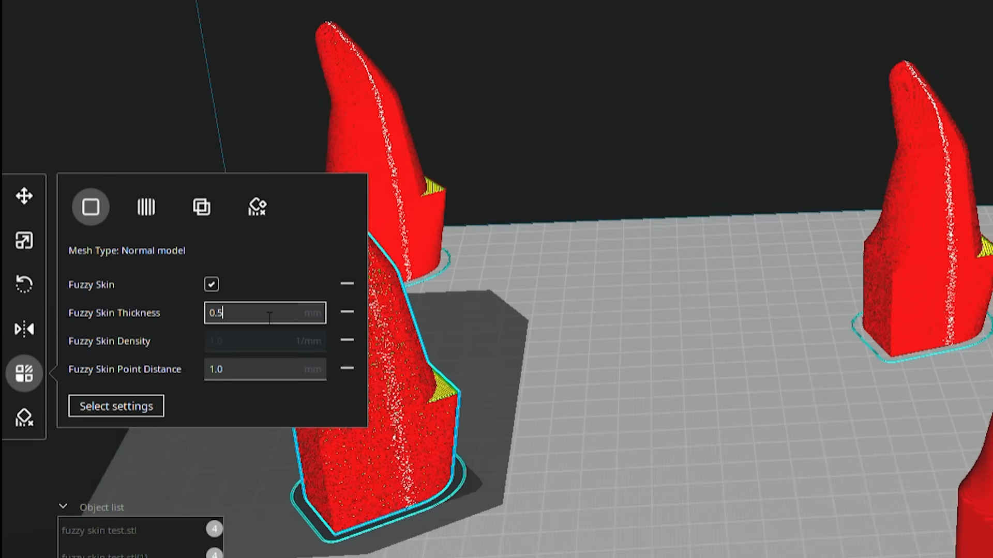
pyautogui.click(273, 373)
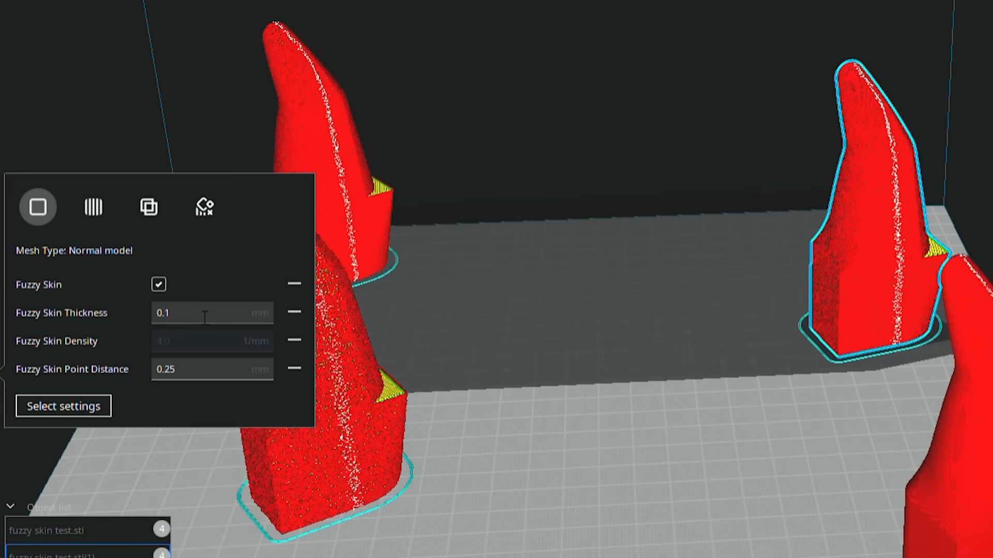
pyautogui.doubleClick(205, 316)
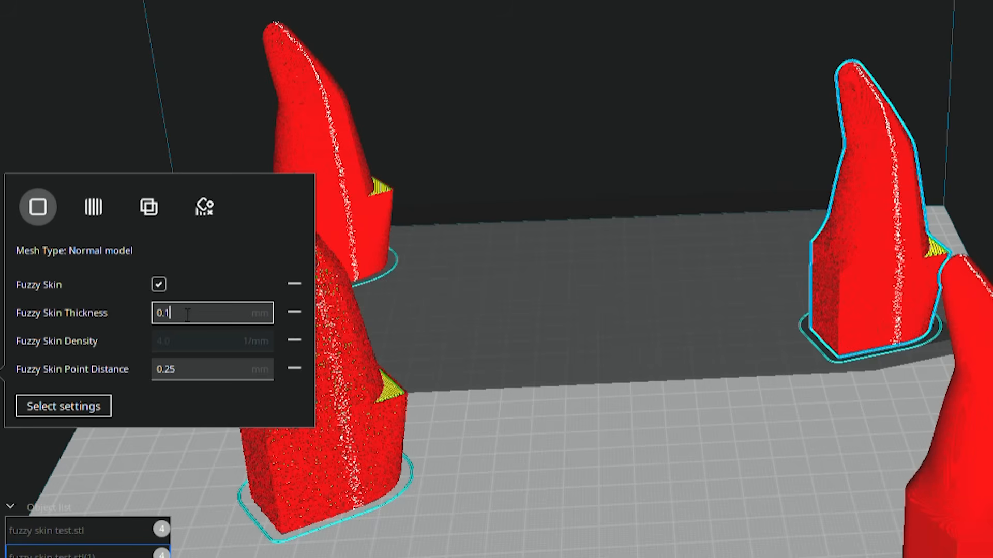
pyautogui.moveTo(209, 377); pyautogui.dragTo(146, 373)
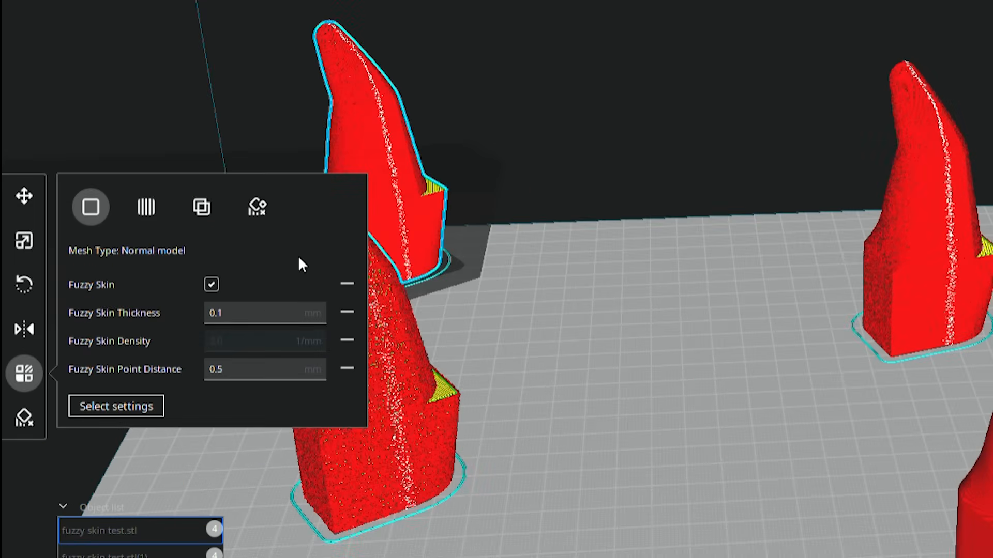
pyautogui.moveTo(253, 323); pyautogui.dragTo(182, 312)
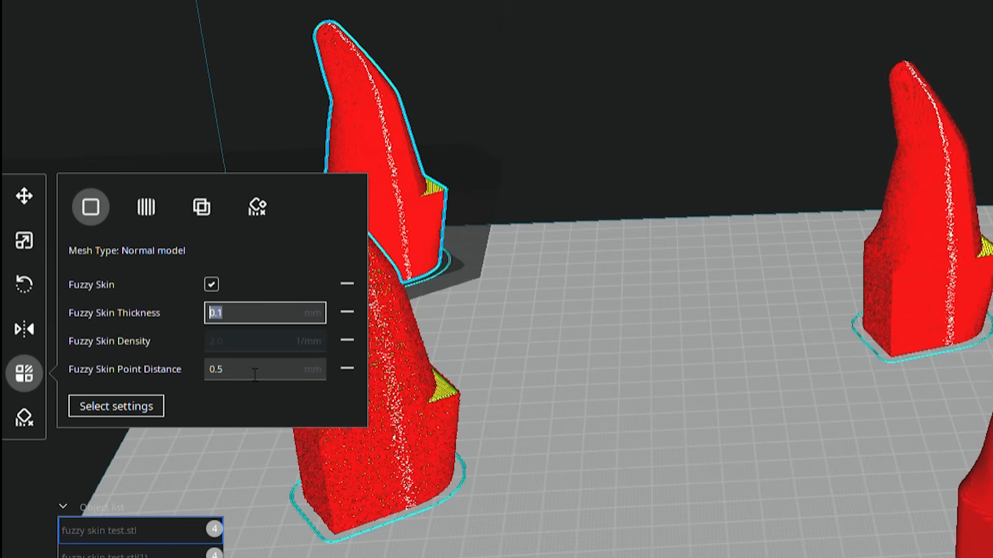
pyautogui.moveTo(254, 373); pyautogui.dragTo(202, 367)
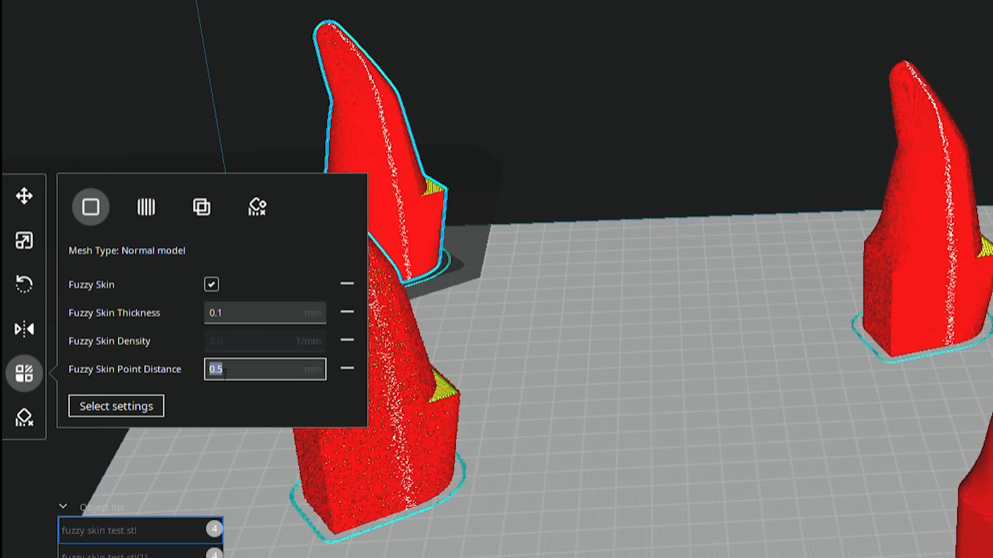
pyautogui.click(909, 268)
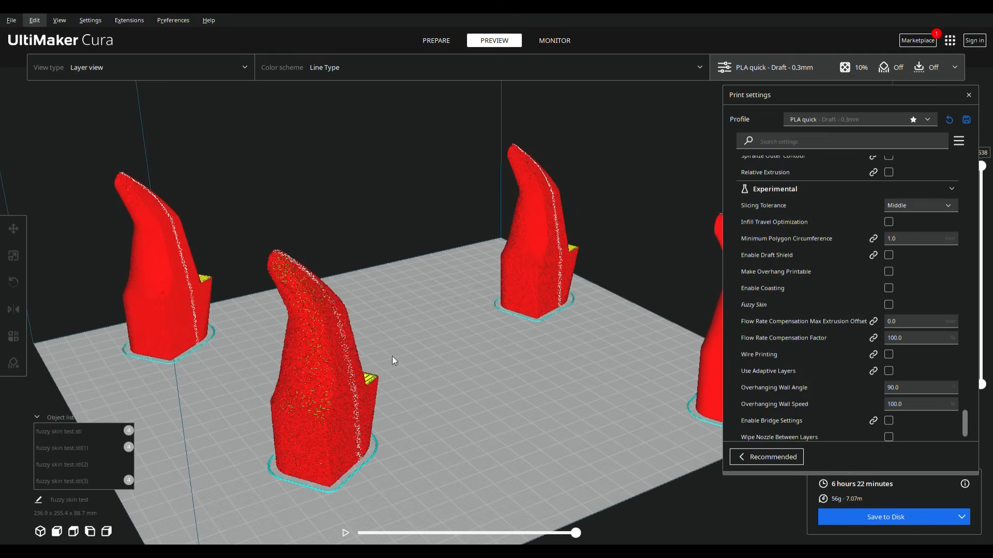
# - Examine the layer cross-section and outer wall of the test model printed without fuzzy skin
pyautogui.moveTo(393, 360); pyautogui.dragTo(640, 321, button='right')
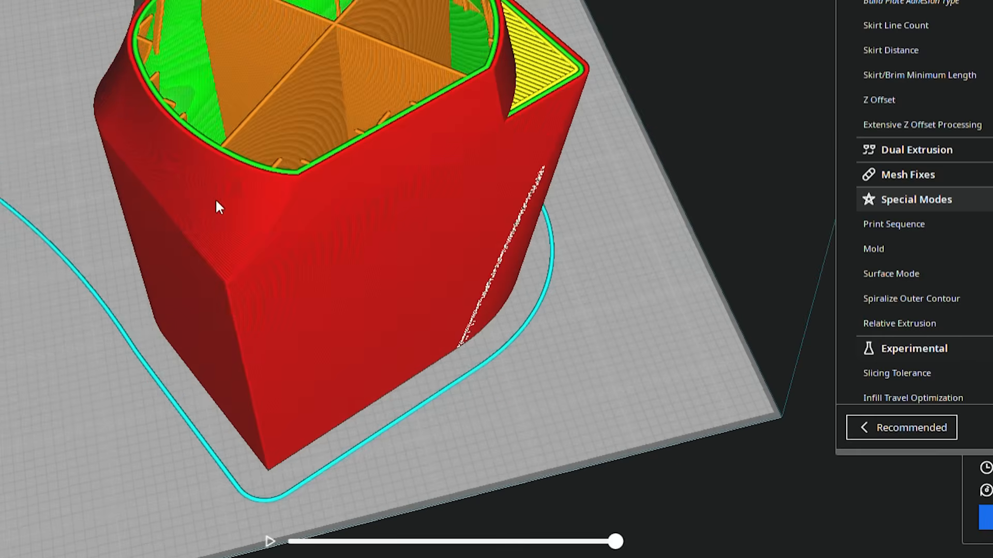
pyautogui.scroll(5, 215, 197)
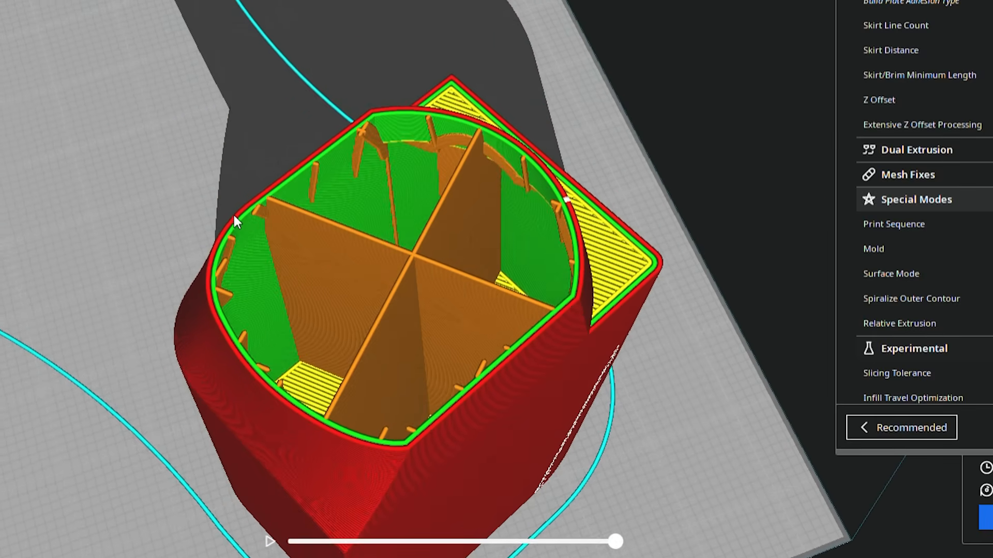
pyautogui.moveTo(233, 215); pyautogui.dragTo(475, 230, button='right')
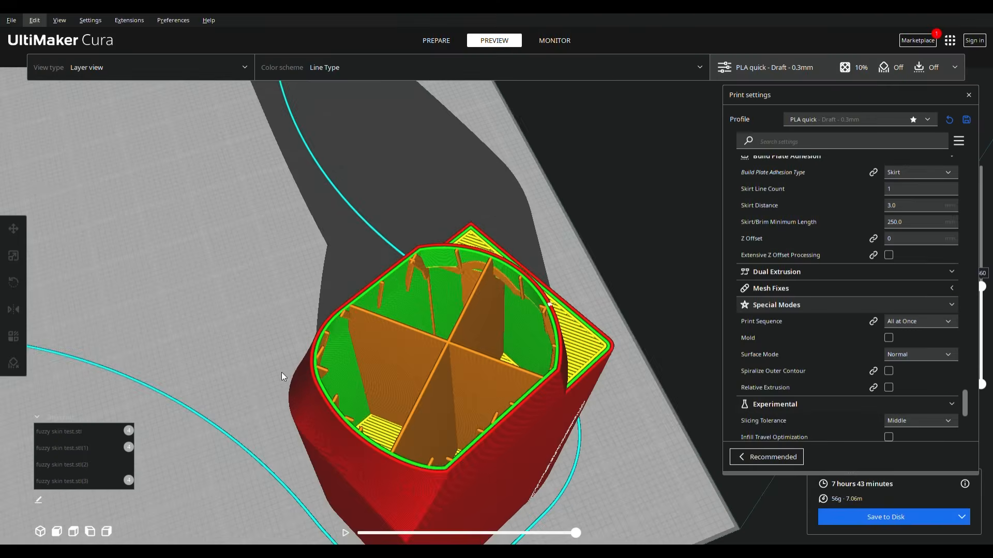
pyautogui.moveTo(174, 301); pyautogui.dragTo(479, 258, button='middle')
pyautogui.moveTo(486, 348); pyautogui.dragTo(80, 350, button='middle')
# - Select fuzzy skin test.stl(3) and examine its outer wall up close alongside its fuzzy skin thickness and point distance
pyautogui.click(169, 364)
pyautogui.moveTo(341, 393); pyautogui.dragTo(442, 414, button='right')
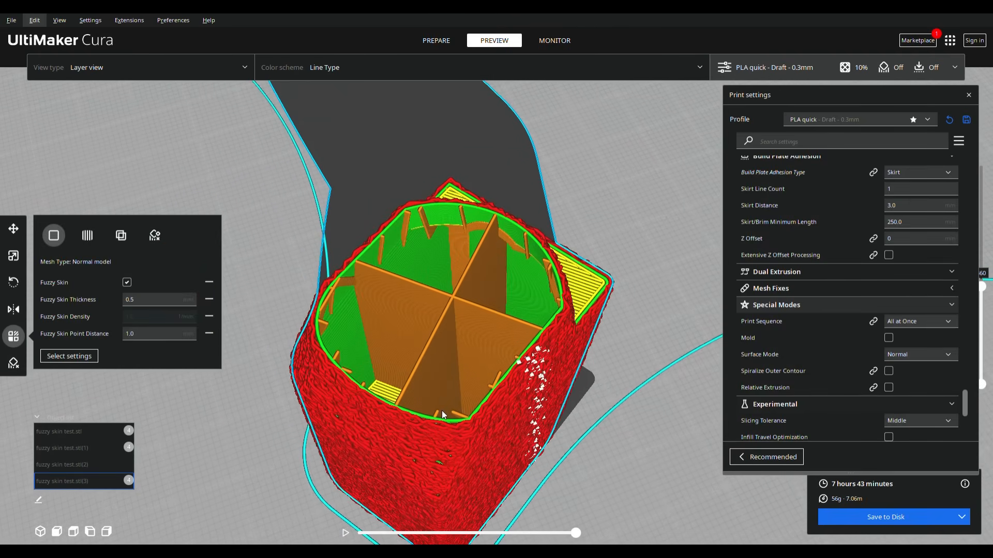
pyautogui.click(181, 301)
pyautogui.scroll(10, 499, 408)
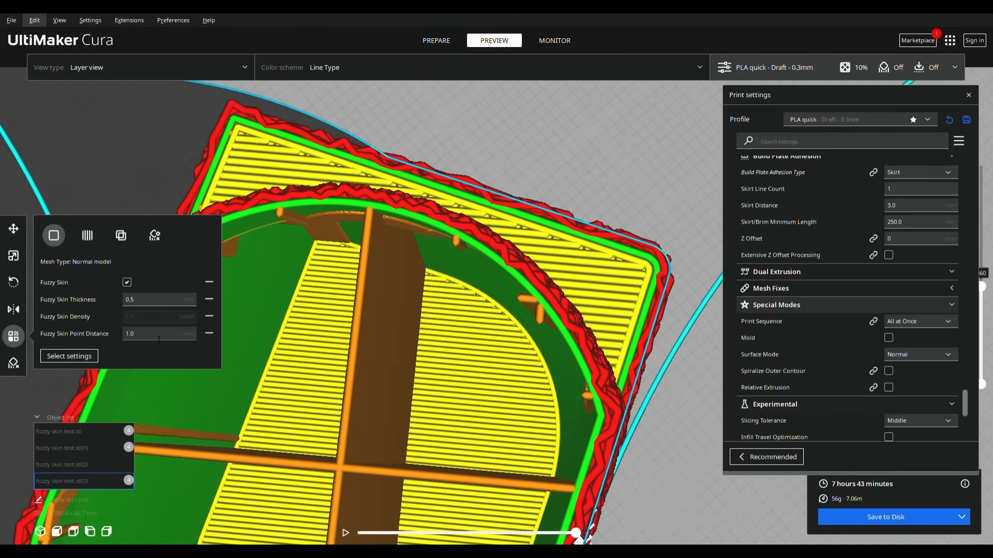
pyautogui.doubleClick(159, 338)
pyautogui.click(139, 322)
pyautogui.doubleClick(145, 336)
pyautogui.click(146, 340)
# - Select fuzzy skin test.stl(1) and examine the outer wall in its layer cross-section up close
pyautogui.scroll(5, 491, 247)
pyautogui.scroll(-8, 491, 247)
pyautogui.moveTo(491, 247); pyautogui.dragTo(693, 155, button='middle')
pyautogui.moveTo(513, 203); pyautogui.dragTo(250, 310, button='middle')
pyautogui.click(666, 275)
pyautogui.scroll(6, 666, 274)
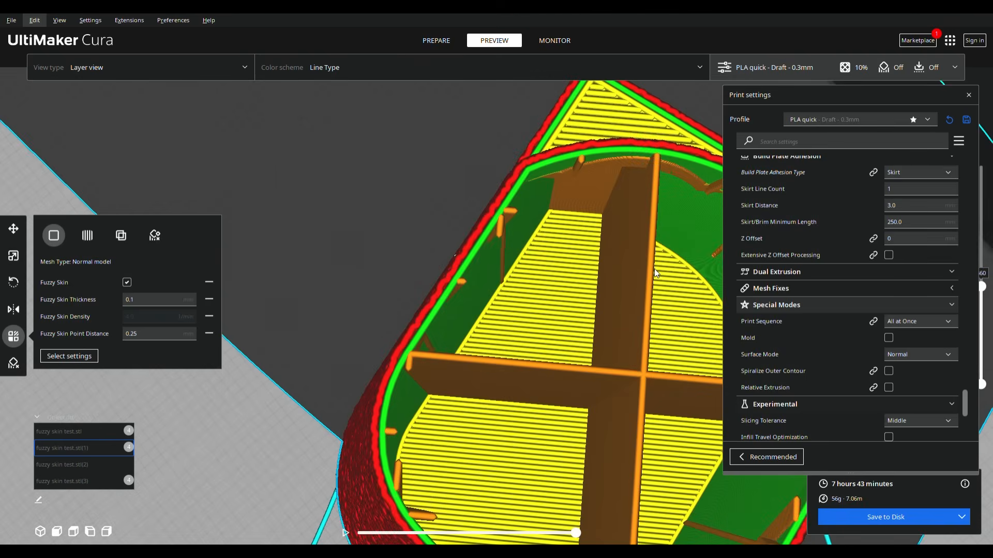
pyautogui.moveTo(633, 159); pyautogui.dragTo(572, 197, button='middle')
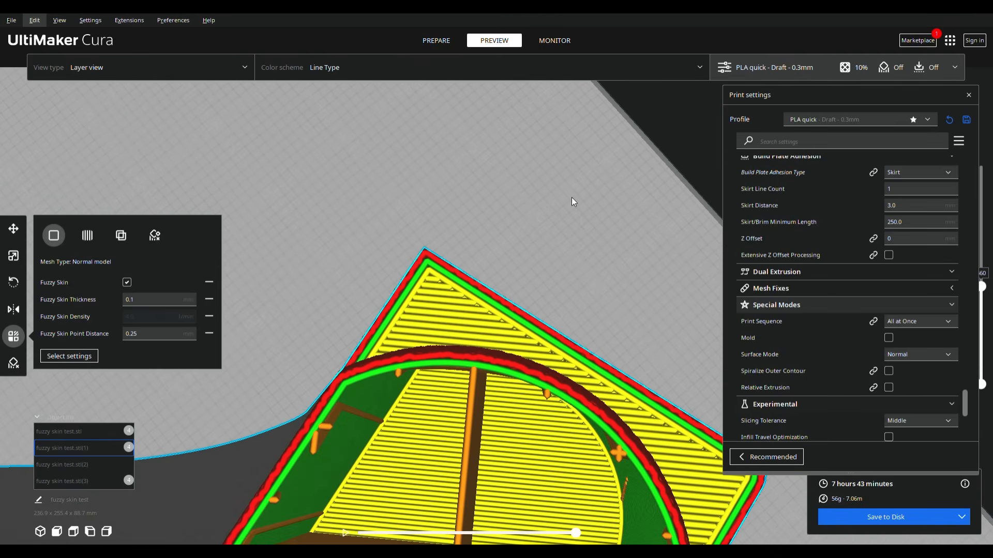
pyautogui.scroll(1, 597, 397)
pyautogui.scroll(1, 597, 396)
pyautogui.moveTo(596, 396); pyautogui.dragTo(636, 313, button='middle')
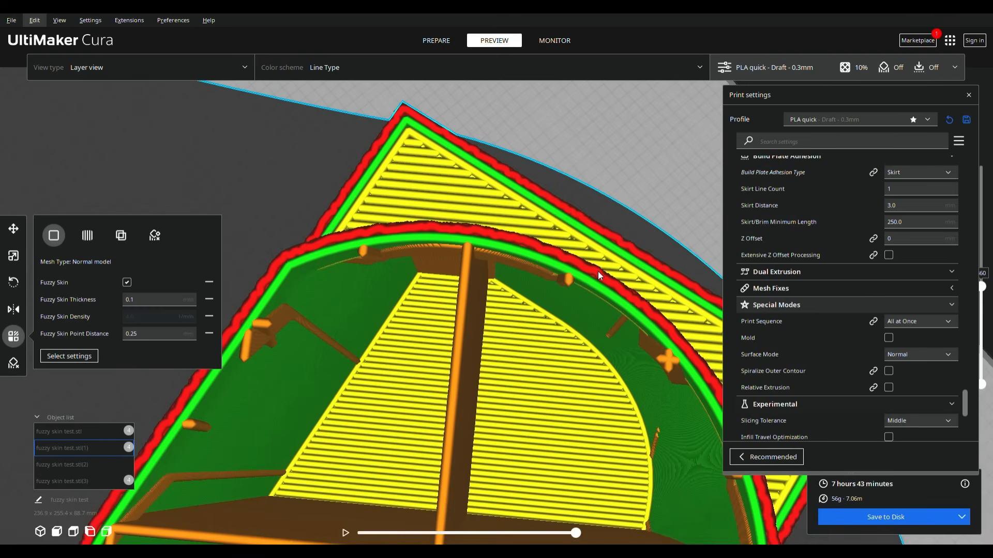
# - Check the fuzzy skin density and point distance of fuzzy skin test.stl(1)
pyautogui.moveTo(152, 335); pyautogui.dragTo(125, 336)
pyautogui.click(154, 318)
pyautogui.click(127, 331)
pyautogui.click(58, 312)
# - Select fuzzy skin test.stl and examine the outer wall in its layer cross-section up close
pyautogui.scroll(-5, 480, 369)
pyautogui.scroll(-5, 426, 393)
pyautogui.moveTo(434, 392); pyautogui.dragTo(621, 296, button='middle')
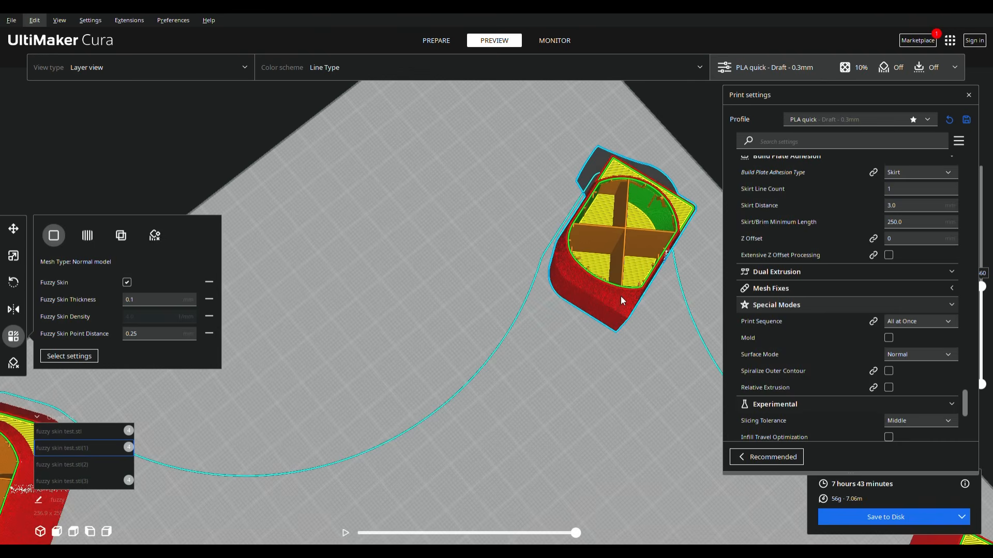
pyautogui.click(14, 498)
pyautogui.moveTo(298, 495); pyautogui.dragTo(616, 373, button='middle')
pyautogui.moveTo(532, 352); pyautogui.dragTo(676, 390, button='middle')
pyautogui.scroll(4, 317, 344)
pyautogui.moveTo(247, 447); pyautogui.dragTo(412, 432, button='middle')
pyautogui.scroll(5, 412, 431)
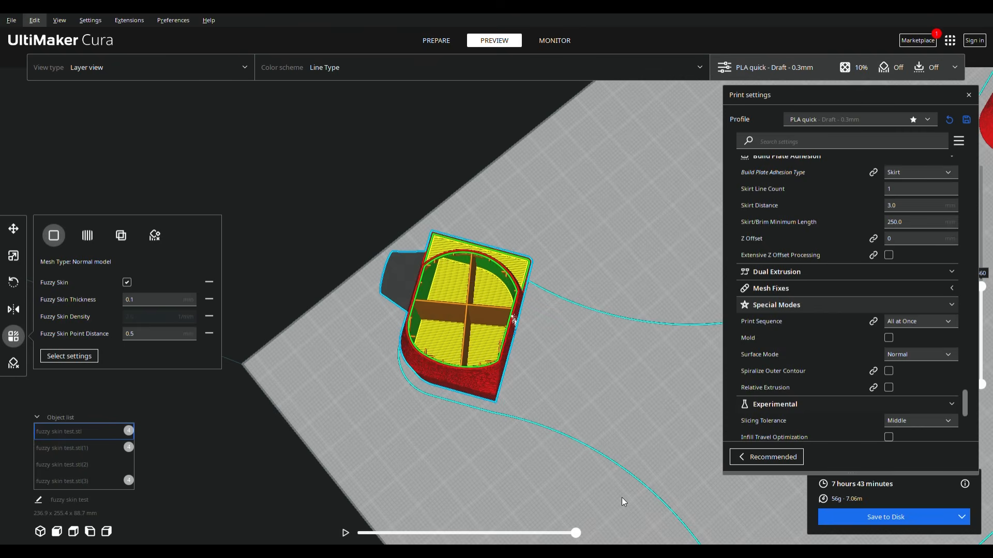
# - Bring all four sliced test models into view to compare their surfaces side by side
pyautogui.moveTo(622, 497); pyautogui.dragTo(262, 427, button='middle')
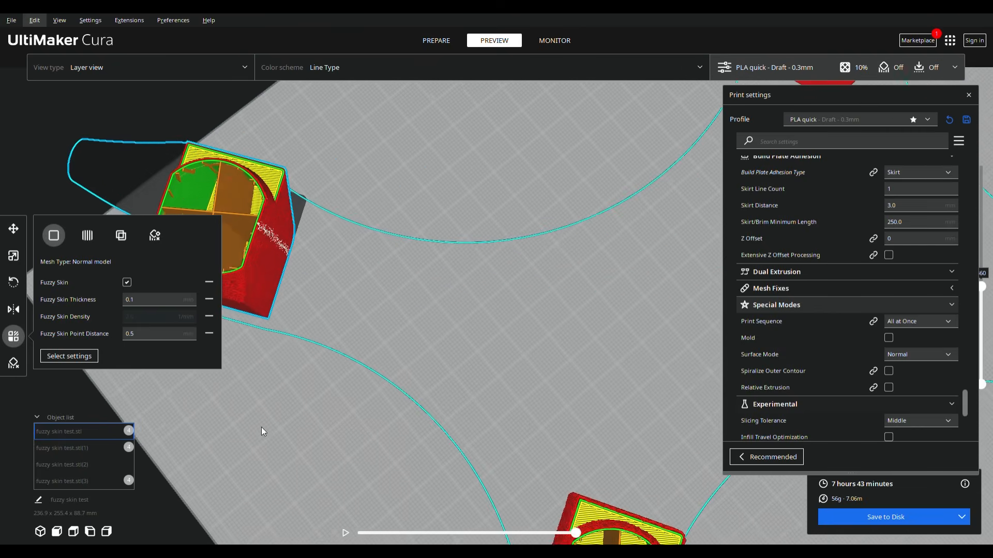
pyautogui.scroll(-3, 712, 418)
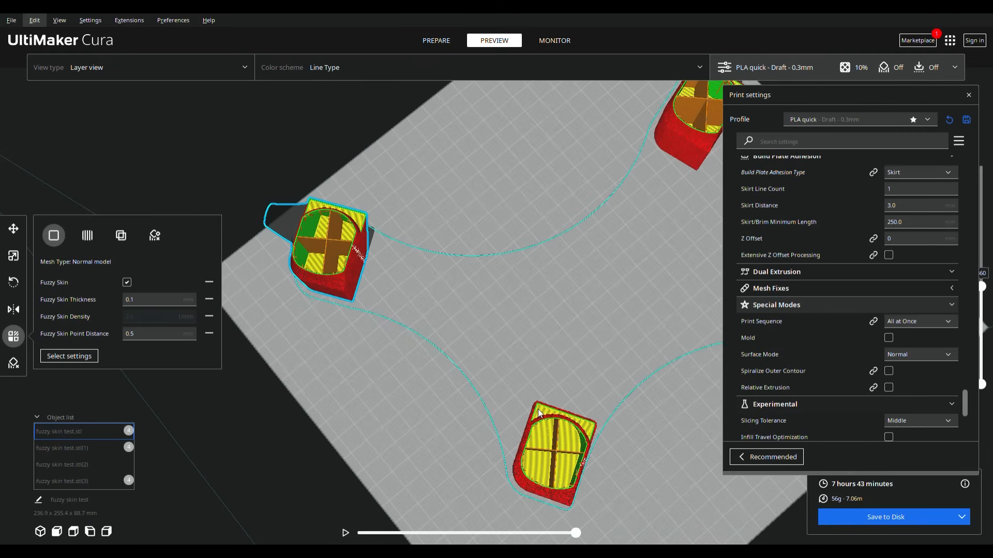
pyautogui.moveTo(545, 400); pyautogui.dragTo(271, 404, button='right')
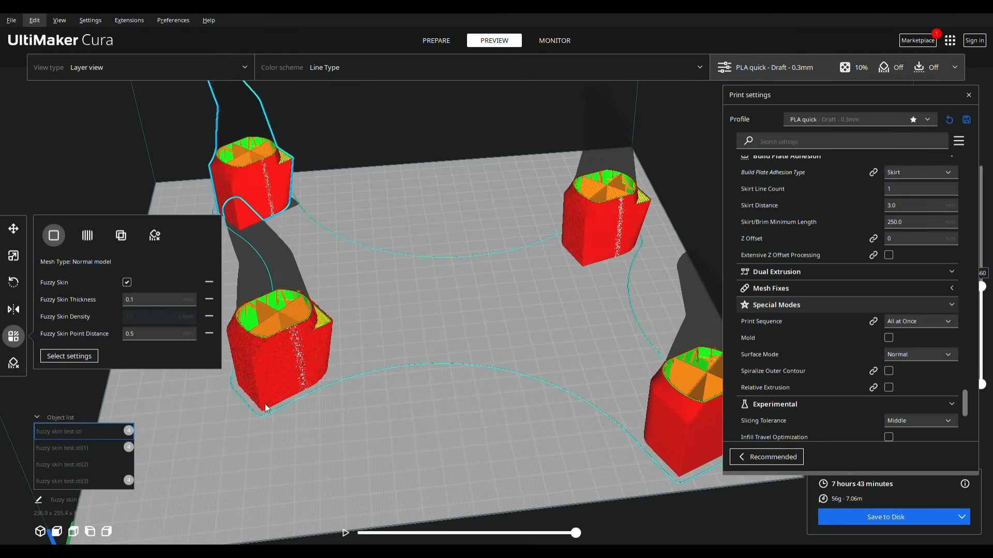